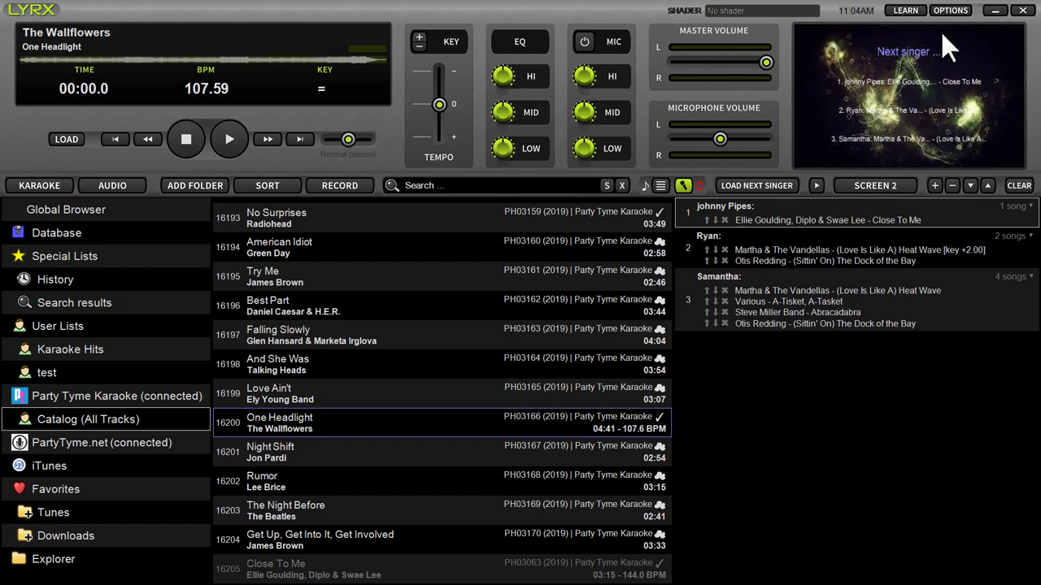
# Enable Detect Musical Key on the General preferences tab, then close Preferences.
pyautogui.click(957, 10)
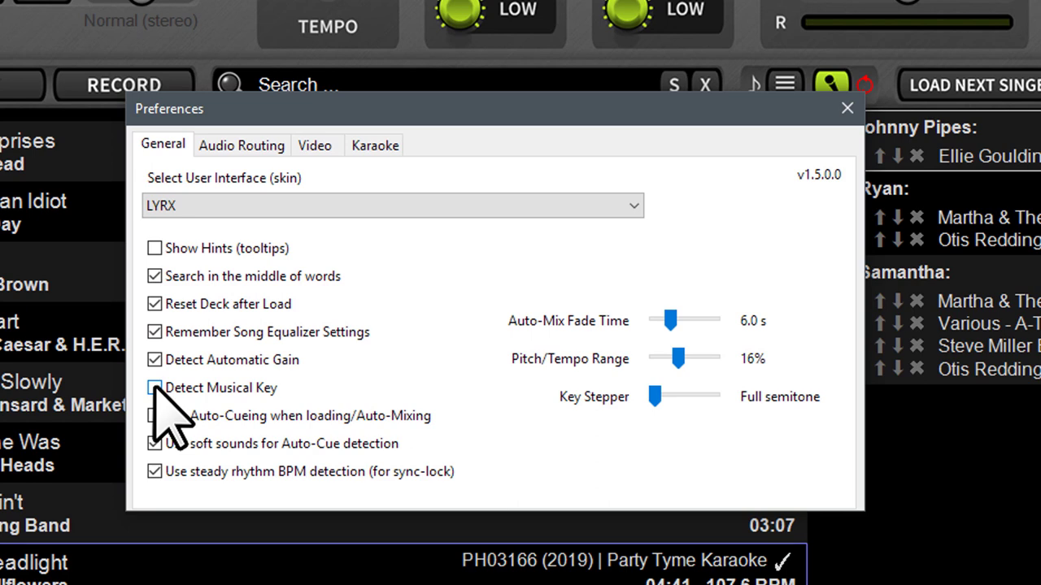
pyautogui.click(847, 108)
pyautogui.click(155, 388)
pyautogui.click(845, 109)
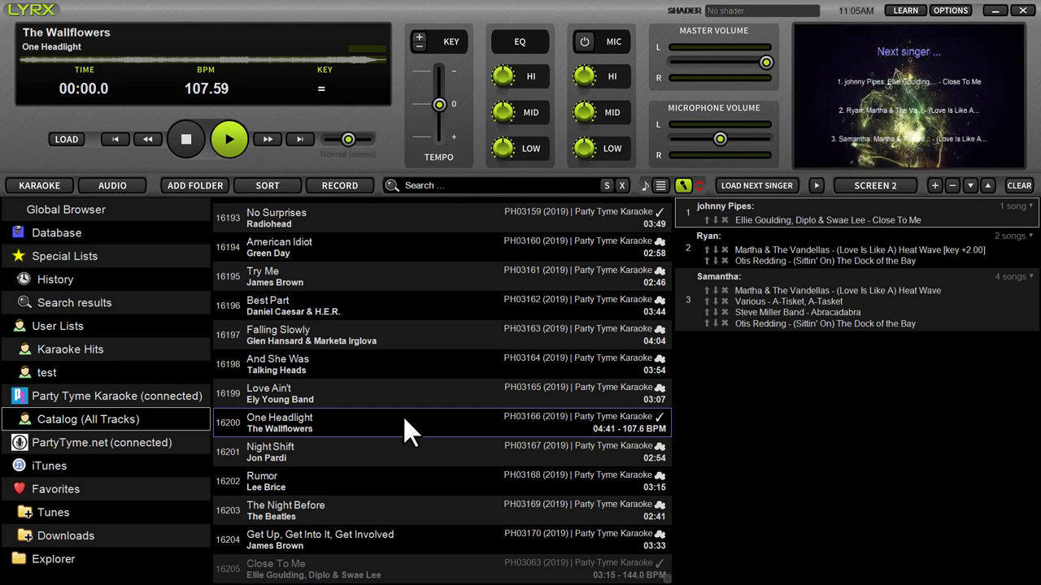
# Load James Brown's 'Get Up, Get Into It, Get Involved' onto the deck (144.00 BPM, key 10/D).
pyautogui.click(320, 445)
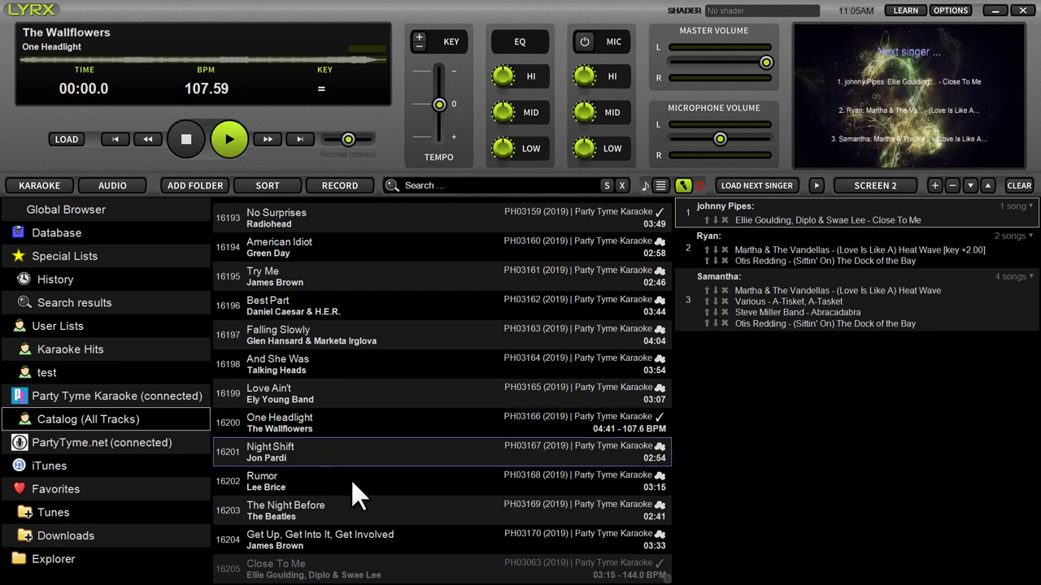
pyautogui.click(326, 567)
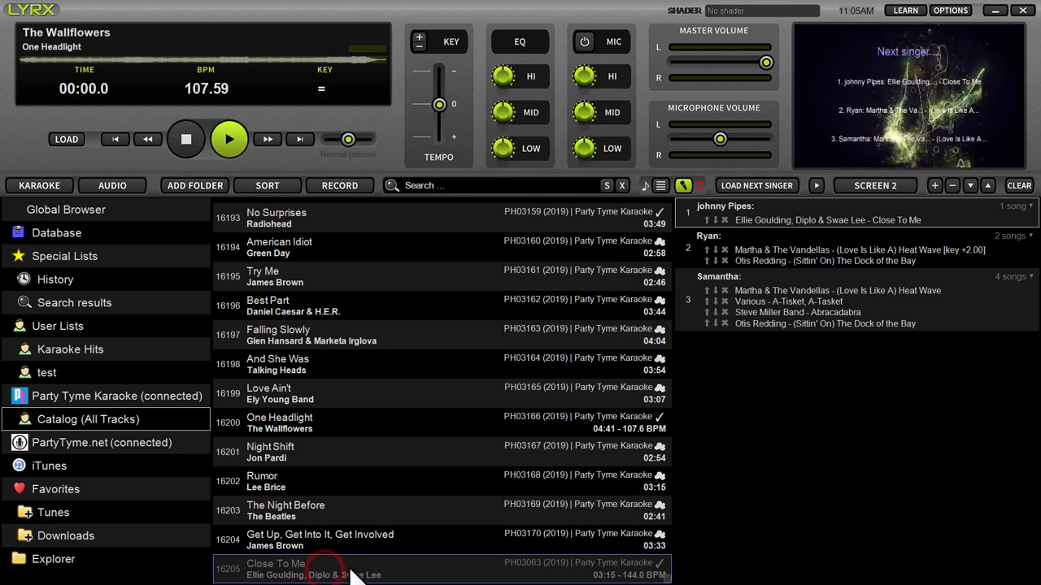
pyautogui.click(311, 537)
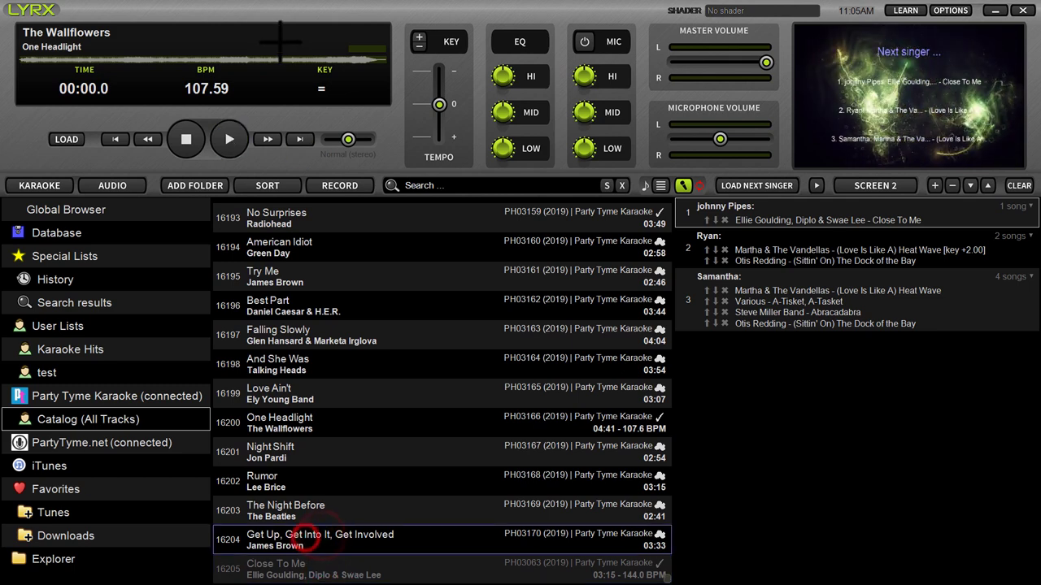
pyautogui.doubleClick(311, 537)
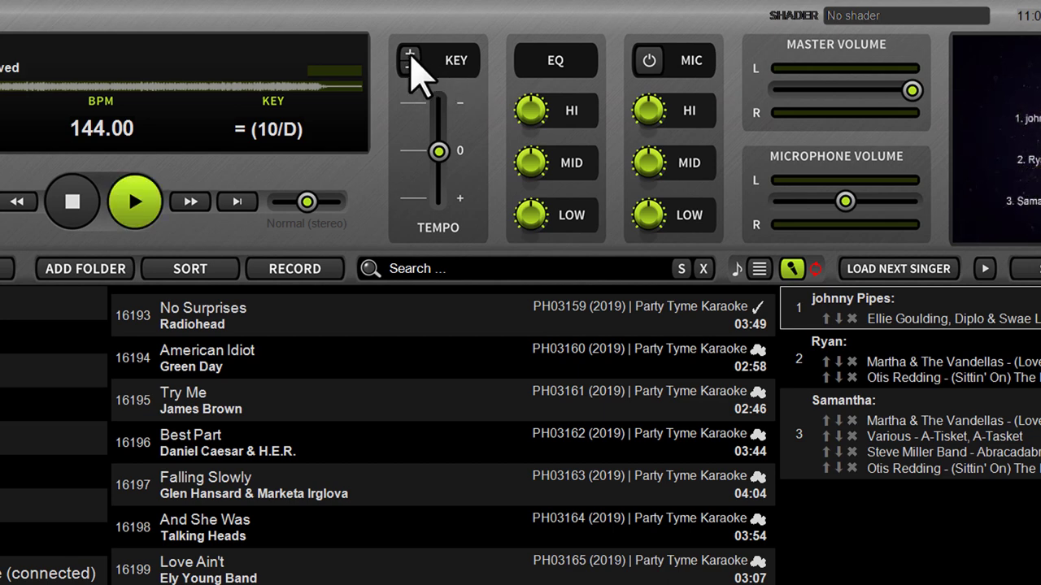
# Step the track's key up and down, finishing transposed to +1.00 (05/D#).
pyautogui.click(409, 53)
pyautogui.click(411, 67)
pyautogui.click(411, 54)
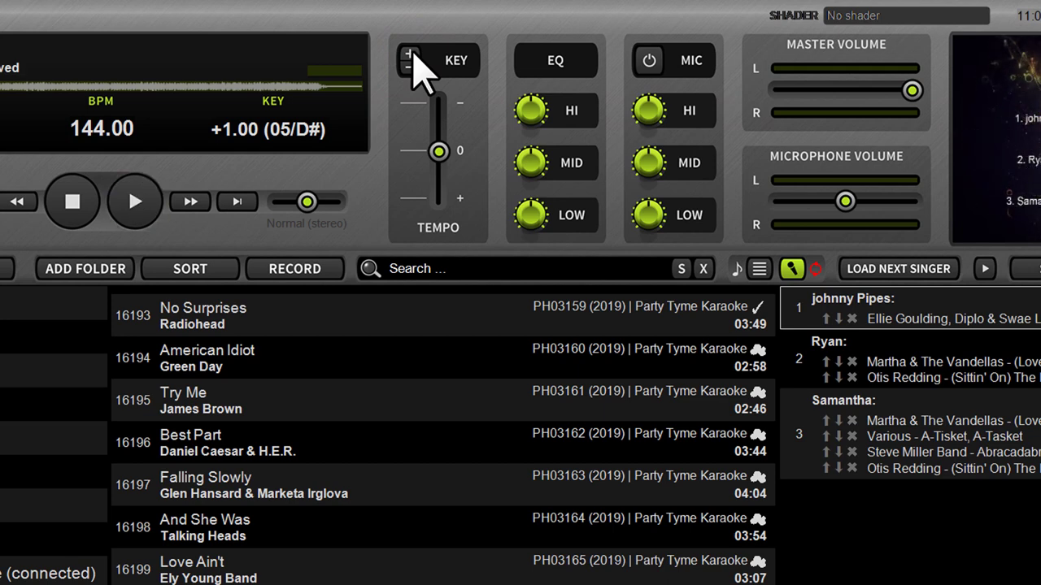
pyautogui.click(410, 53)
pyautogui.click(410, 54)
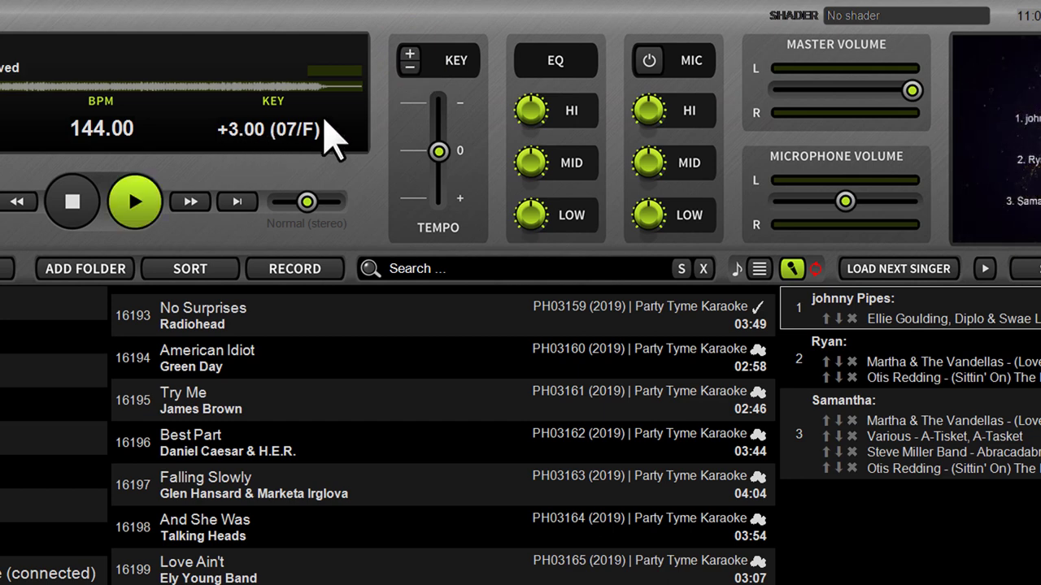
pyautogui.click(410, 67)
pyautogui.click(409, 67)
pyautogui.click(409, 66)
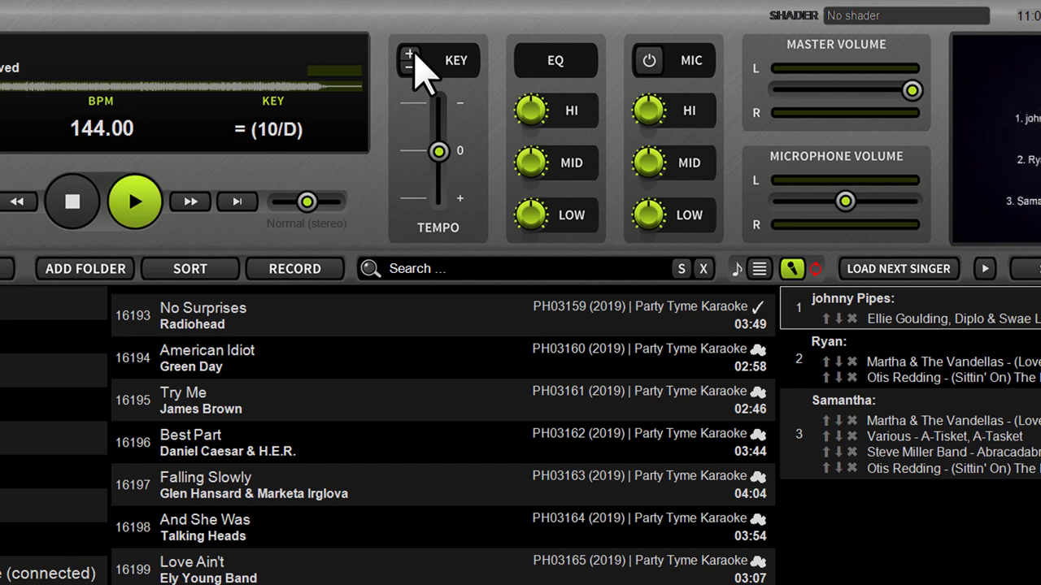
pyautogui.click(411, 54)
pyautogui.click(410, 54)
pyautogui.click(409, 68)
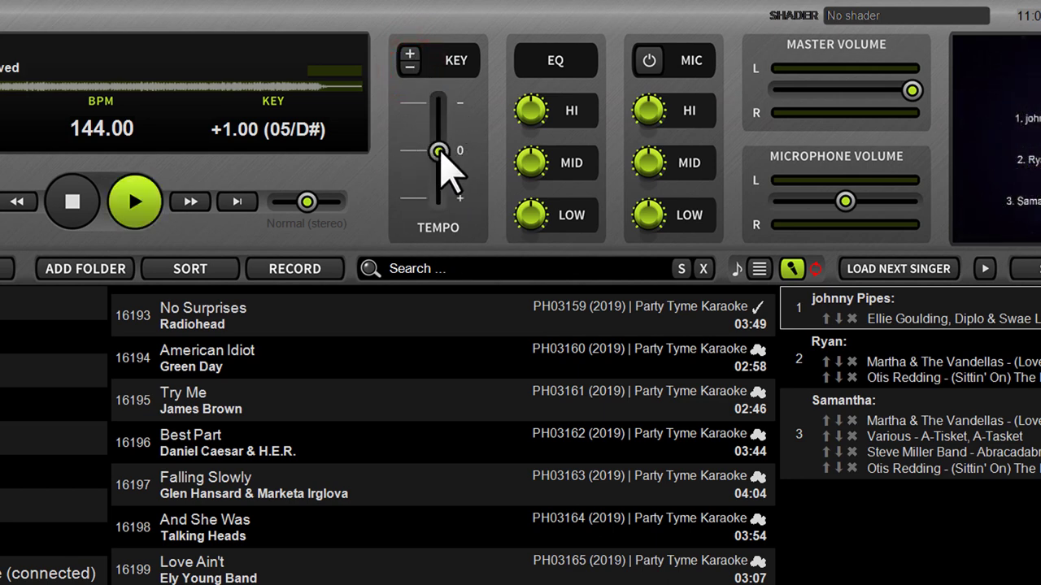
# Adjust the tempo slider so the track plays at 143.25 BPM instead of 144.00.
pyautogui.moveTo(439, 152)
pyautogui.mouseDown()
pyautogui.moveTo(439, 198)
pyautogui.moveTo(446, 105)
pyautogui.moveTo(435, 152)
pyautogui.mouseUp()
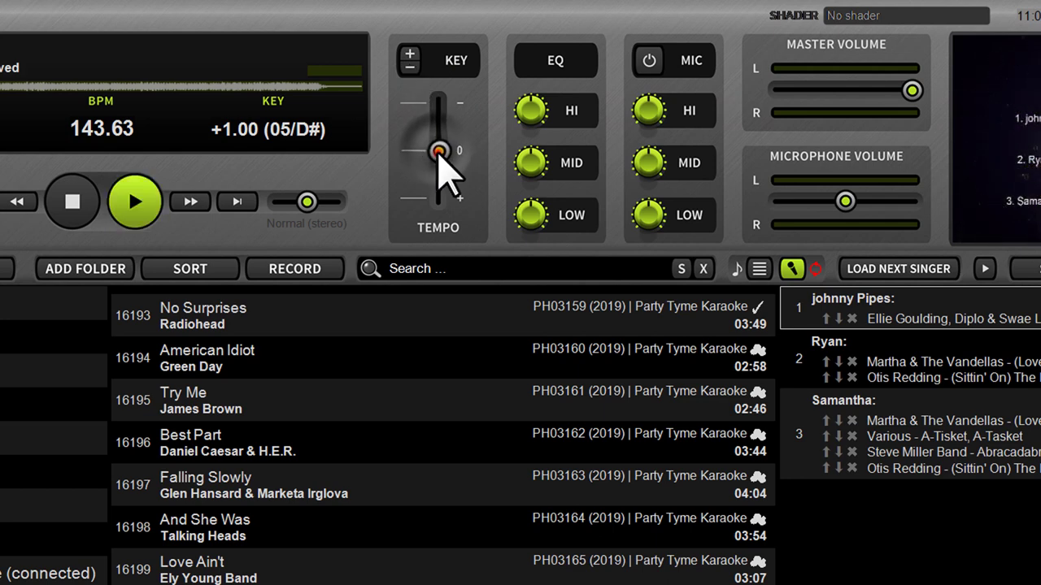
pyautogui.moveTo(440, 152); pyautogui.dragTo(438, 151)
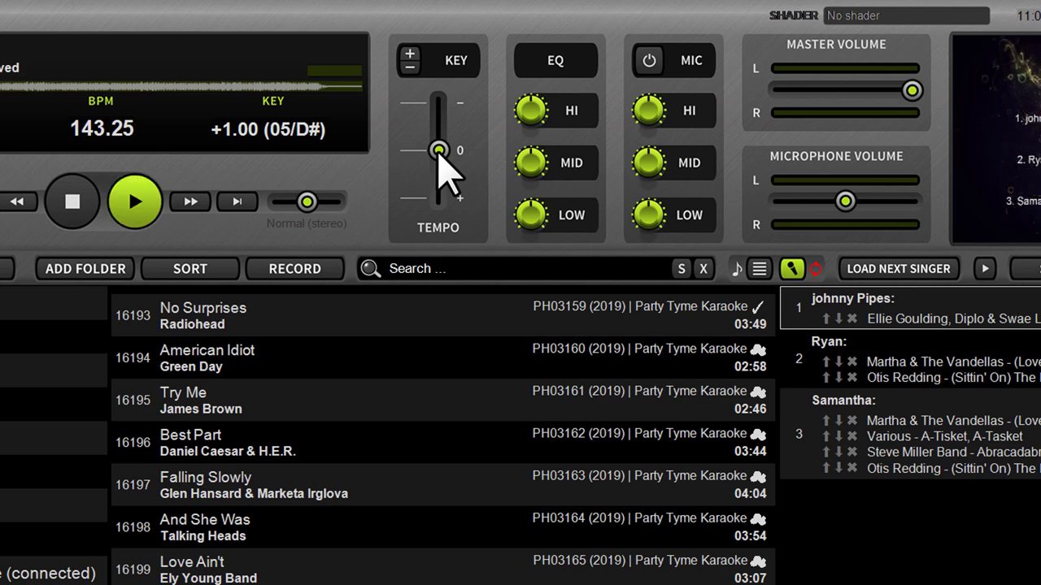
pyautogui.moveTo(439, 150)
pyautogui.mouseDown()
pyautogui.moveTo(439, 117)
pyautogui.moveTo(441, 203)
pyautogui.moveTo(438, 151)
pyautogui.mouseUp()
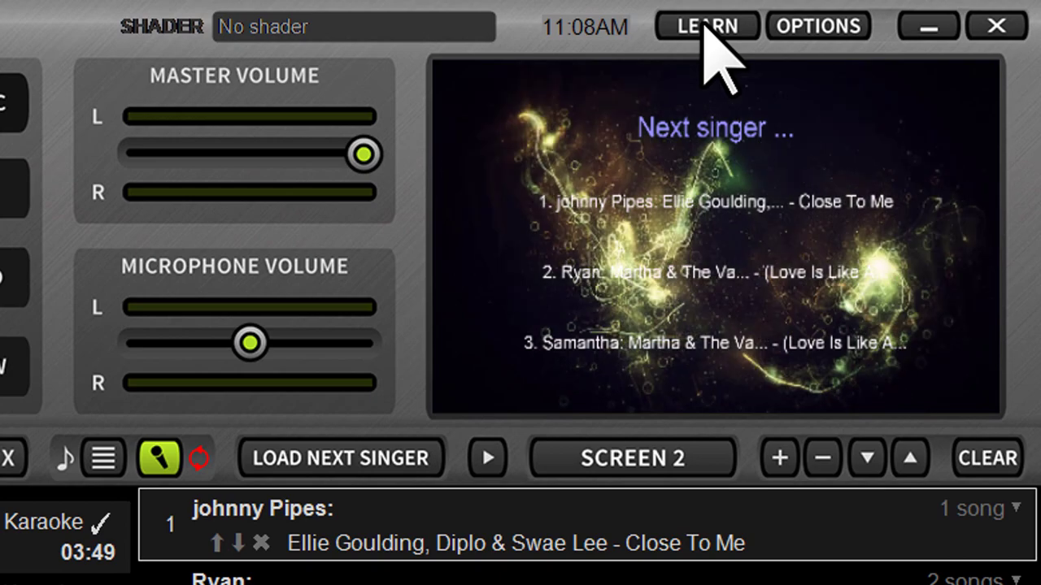
# Raise the track's key to +5.00 (09/G) using the plus-key shortcut.
pyautogui.click(903, 10)
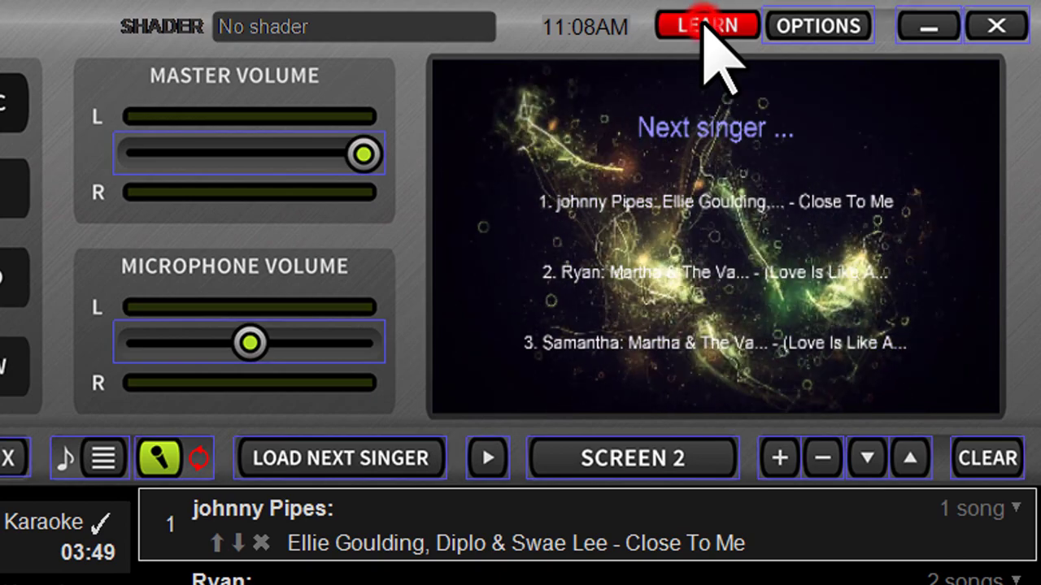
pyautogui.click(704, 23)
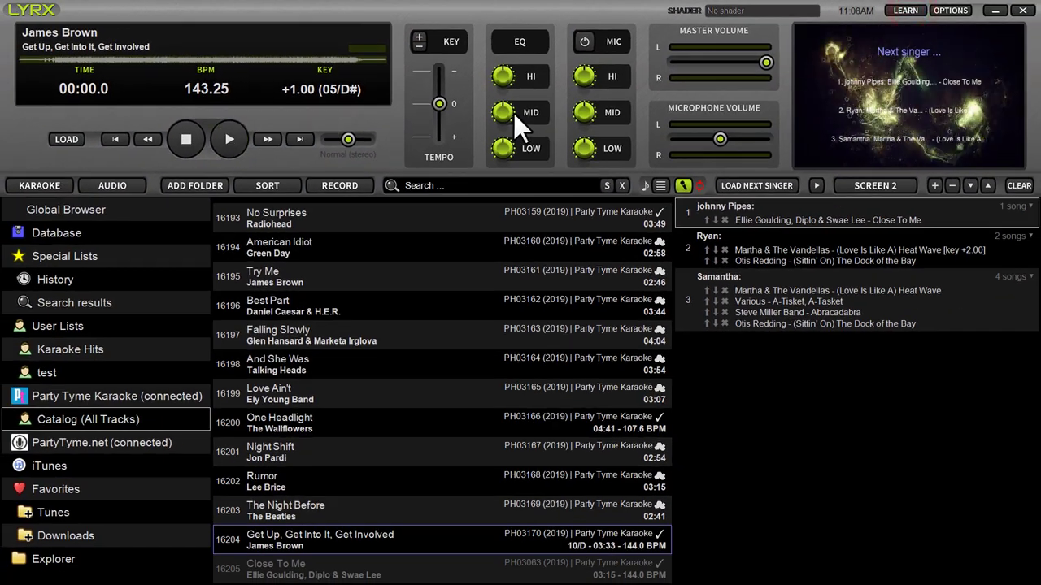
pyautogui.press('+')
pyautogui.press('+')
pyautogui.press('+')
pyautogui.press('+')
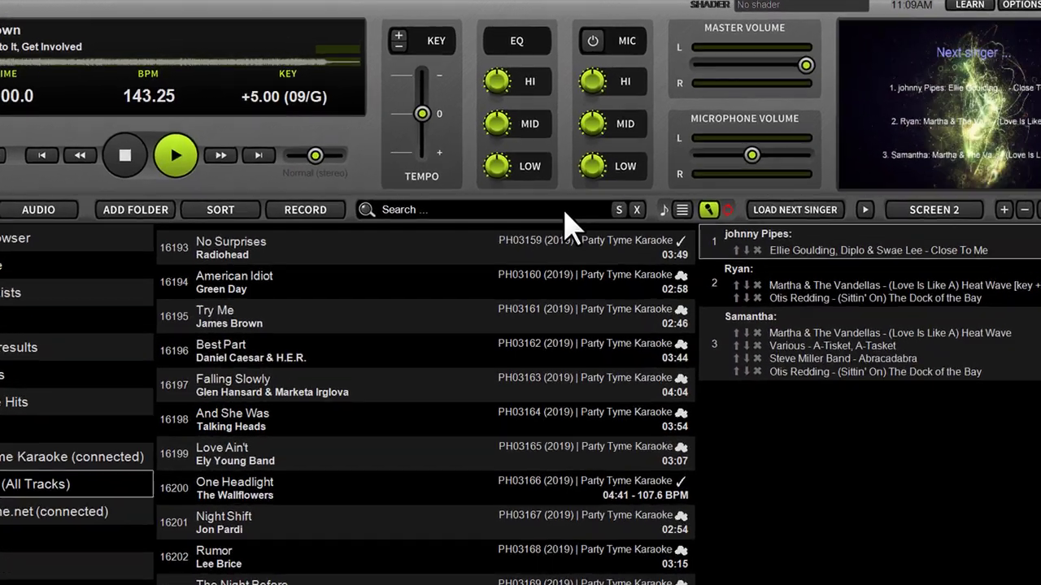
# Turn on singer-history search and search a singer's name, listing their four songs including Dusk Till Dawn.
pyautogui.click(560, 185)
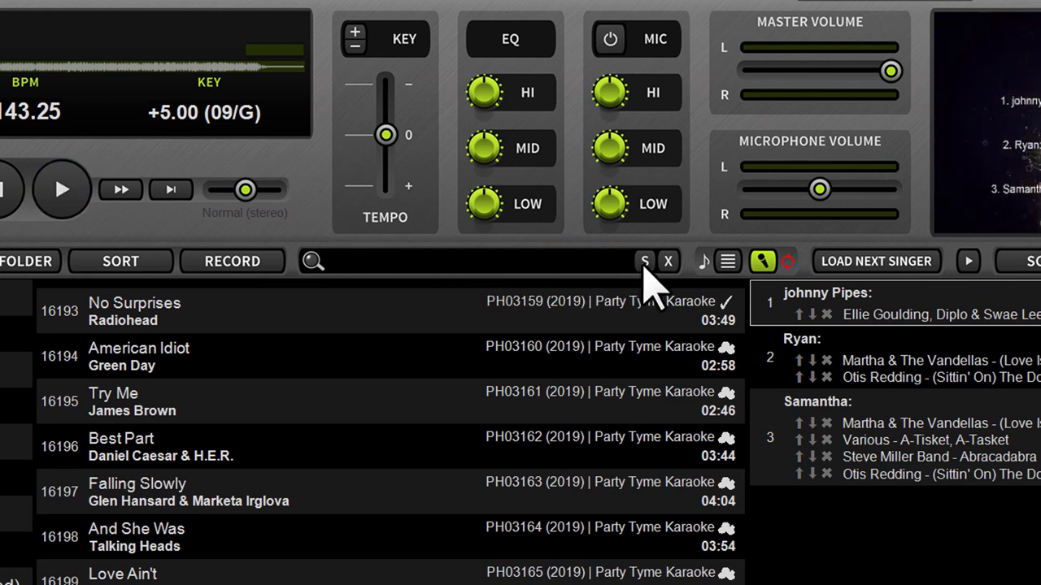
pyautogui.click(643, 262)
pyautogui.click(643, 262)
pyautogui.click(643, 262)
pyautogui.click(551, 261)
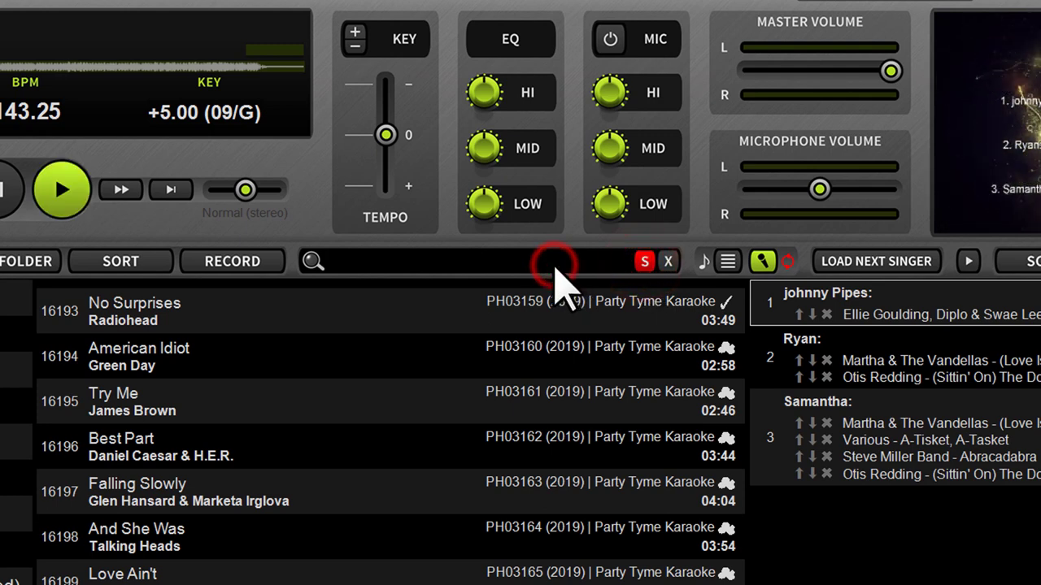
pyautogui.write('ryan')
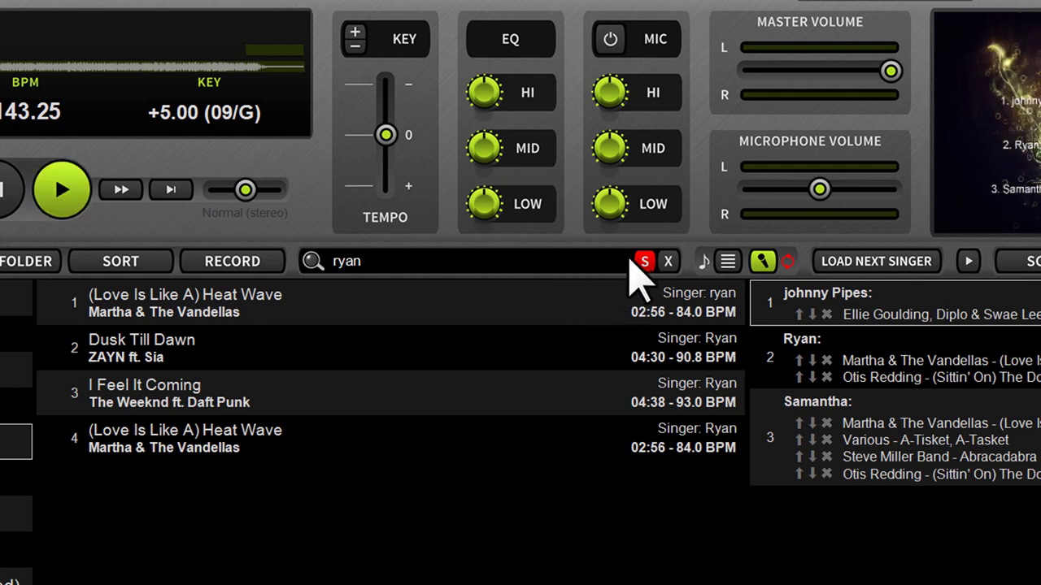
pyautogui.doubleClick(205, 320)
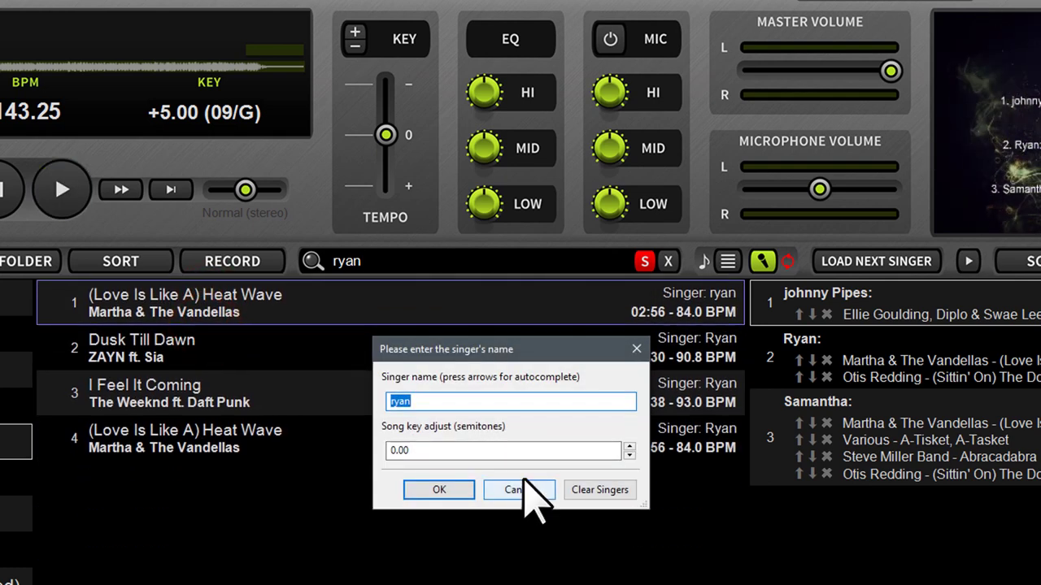
pyautogui.click(527, 492)
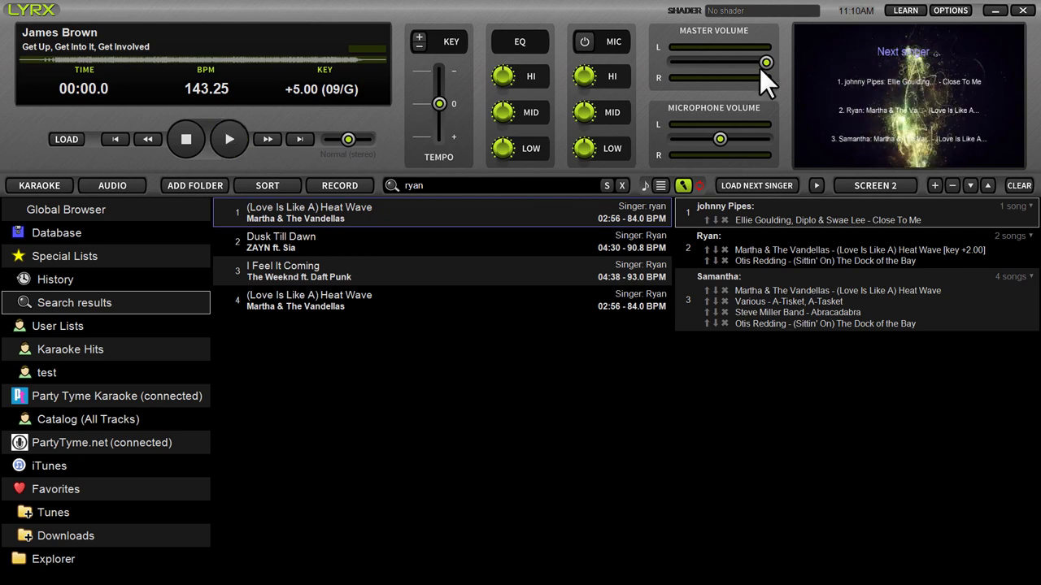
# Lower master volume, start the filler music, and expand its progress into a green waveform bar.
pyautogui.moveTo(761, 64); pyautogui.dragTo(686, 63)
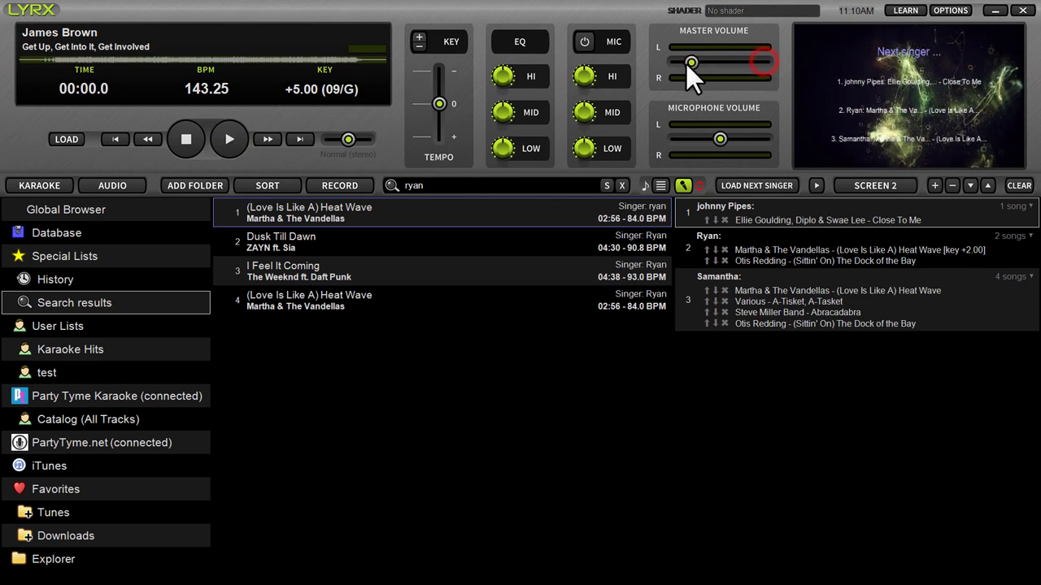
pyautogui.click(818, 186)
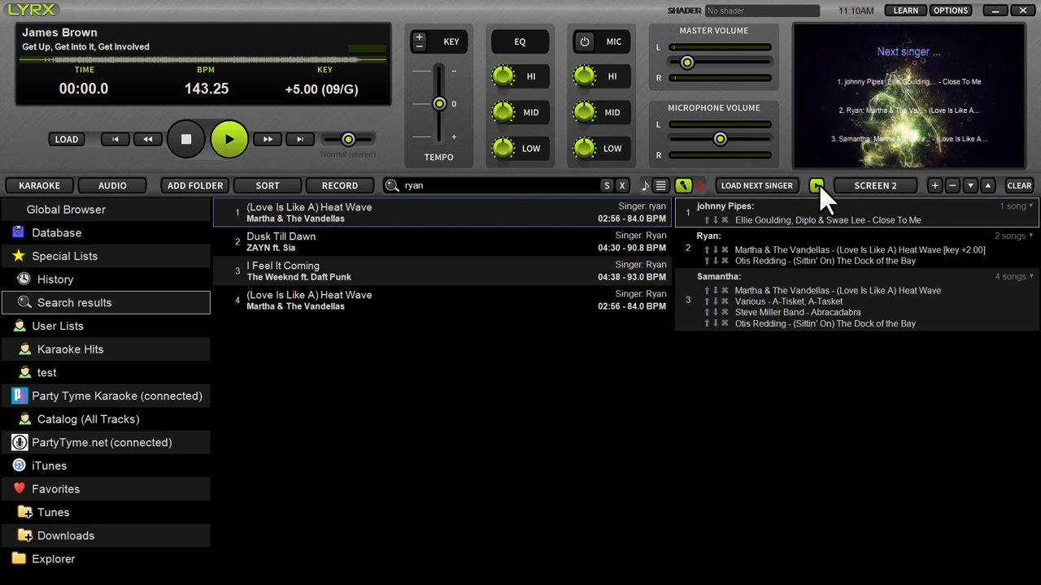
pyautogui.click(349, 46)
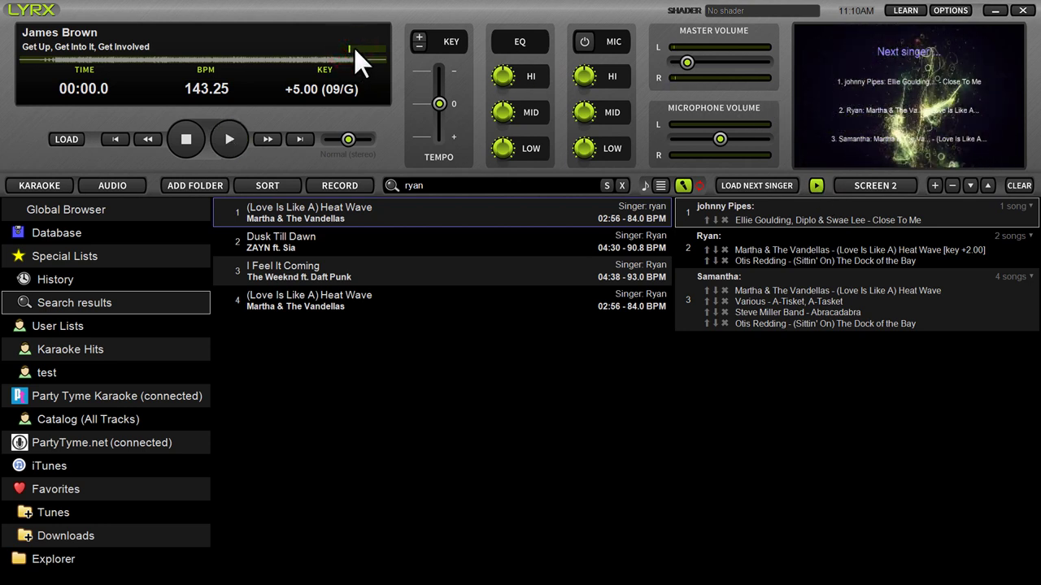
pyautogui.click(357, 48)
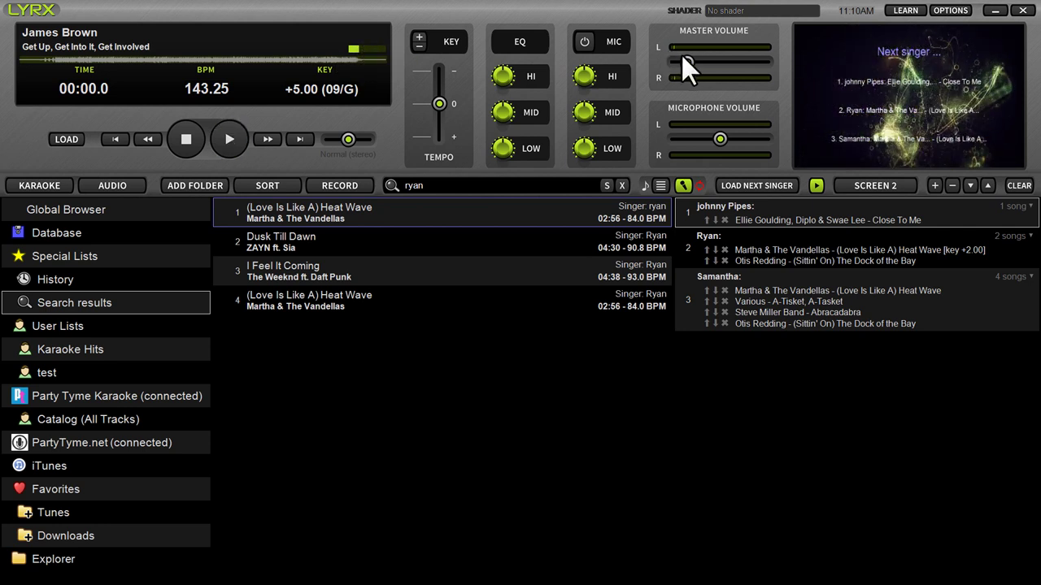
# Collapse the green filler-music progress block at the waveform's top right back to a thin marker.
pyautogui.click(372, 48)
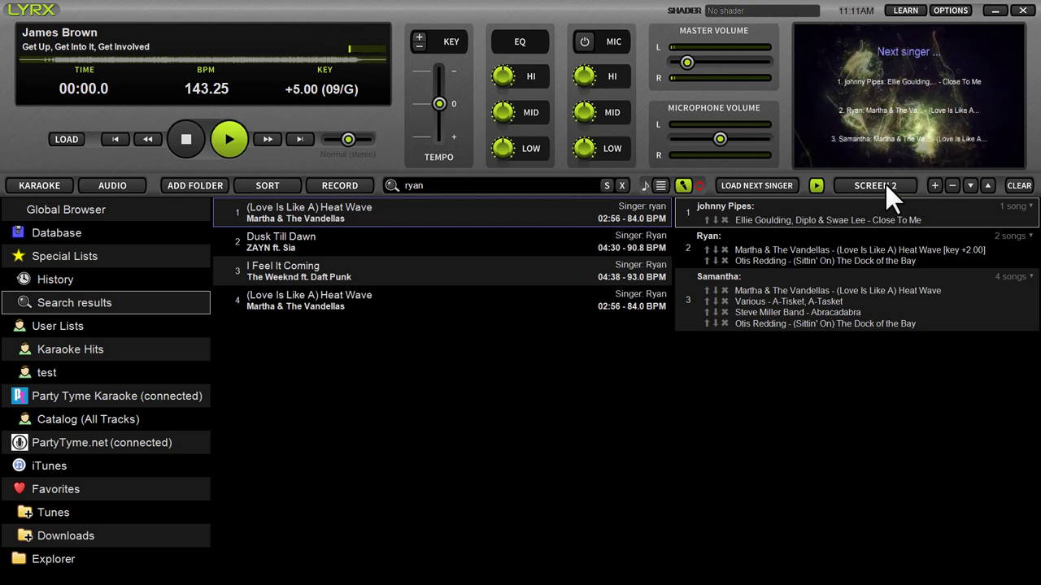
# Open Preferences on the General tab, showing Auto-Mix Fade Time at 6.0 s.
pyautogui.click(950, 11)
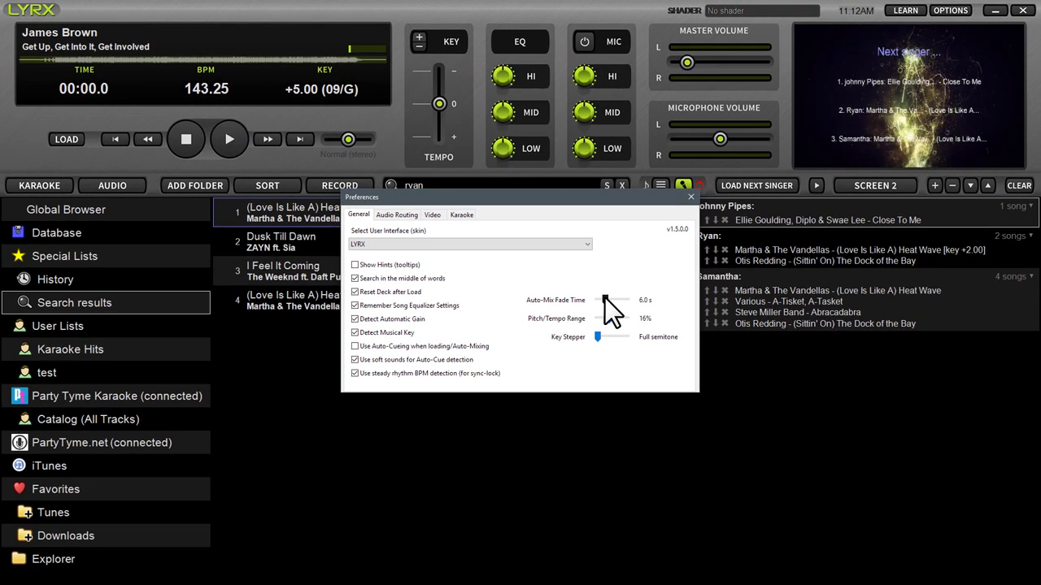
# Close the Preferences dialog to return to the four singer-history search results.
pyautogui.click(692, 197)
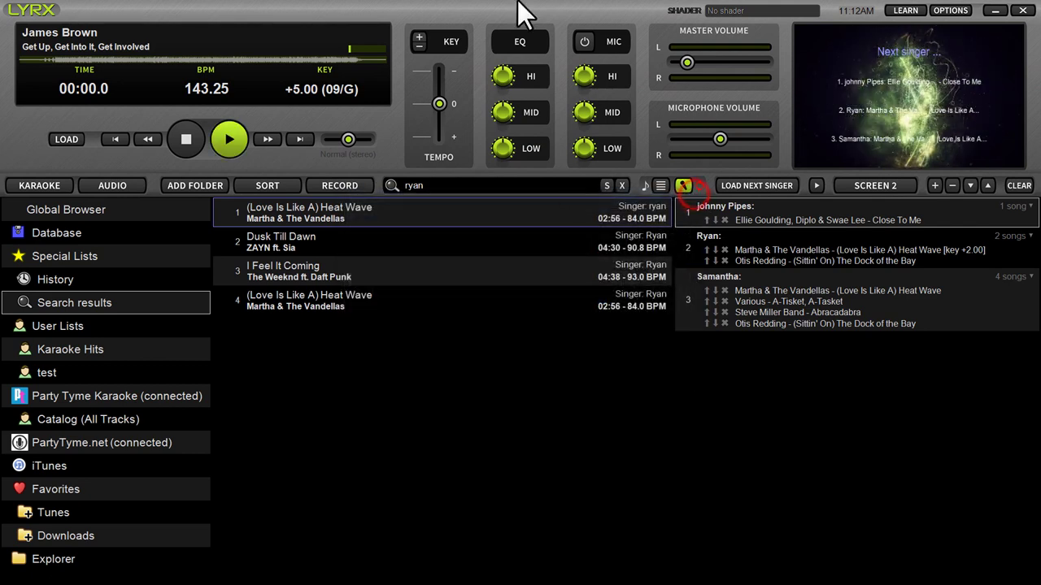